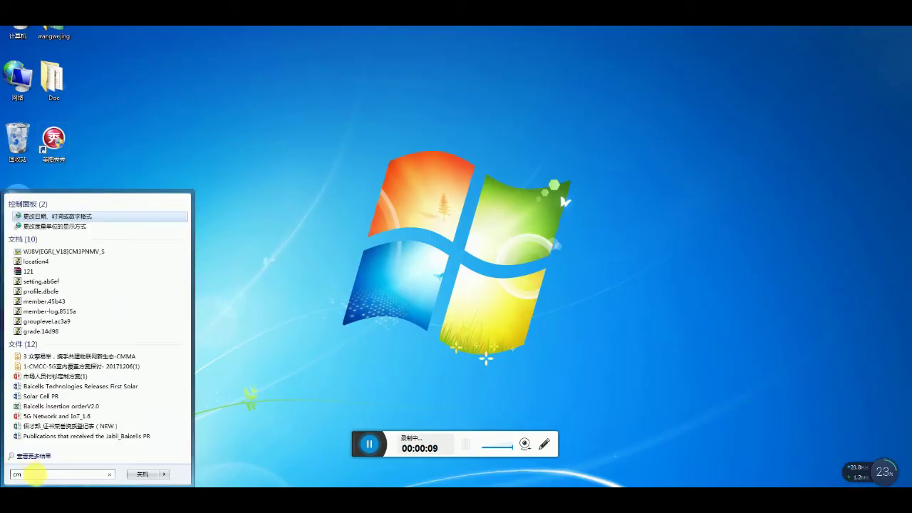
- Run a continuous ping to 192.168.150.1 in Command Prompt, see it fail, then stop it
key(Return)
text(ping 192.168.150.1)
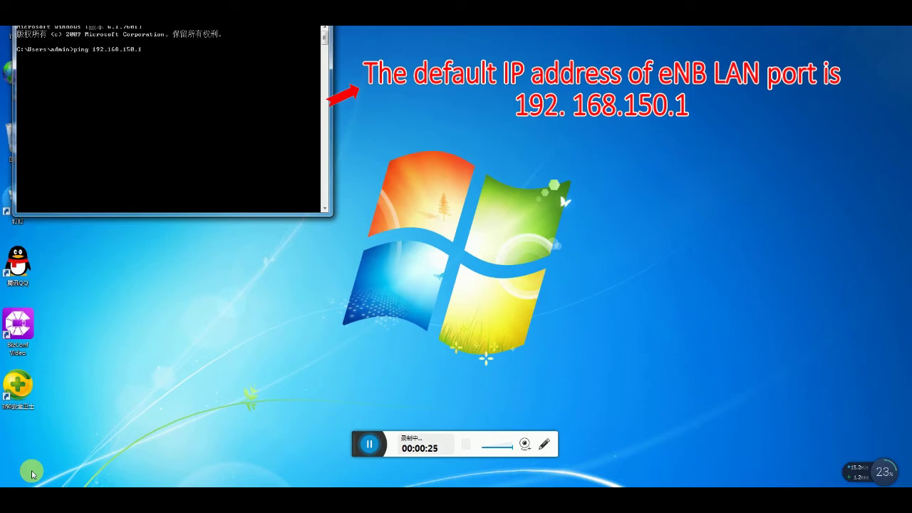
text(-t)
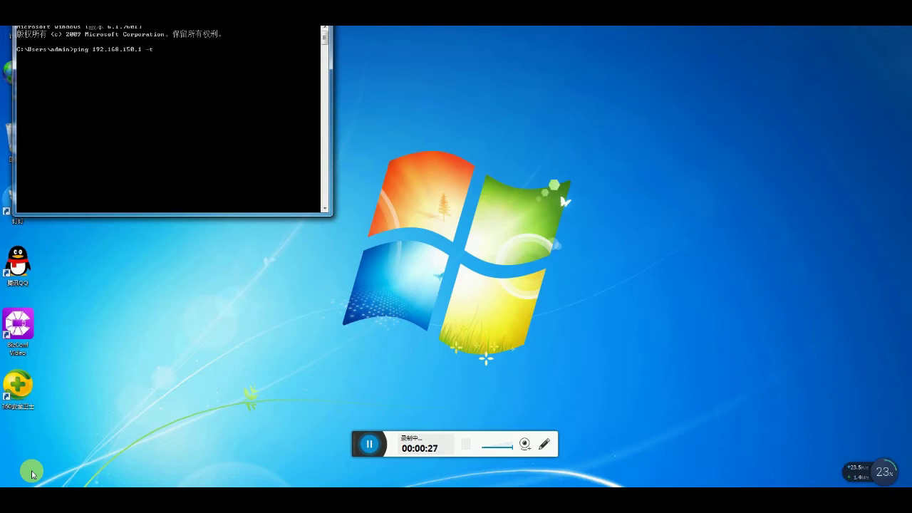
key(Return)
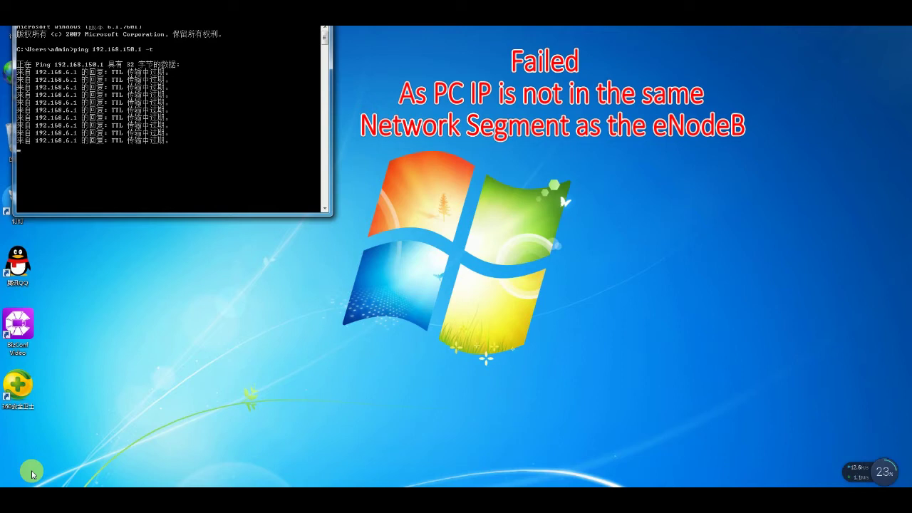
key(ctrl+c)
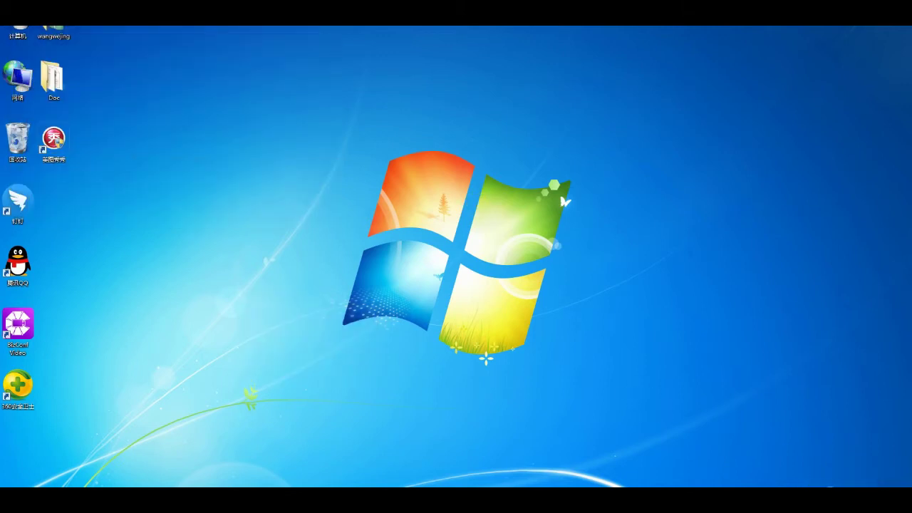
- Give the Local Area Connection a static IPv4 of 192.168.150.9 with mask 255.255.255.0
click(825, 484)
click(823, 473)
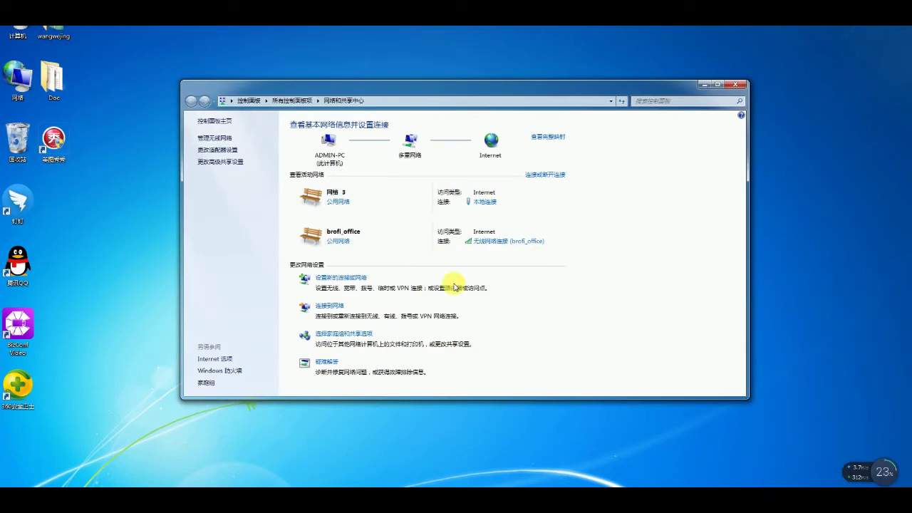
click(228, 150)
right_click(339, 146)
click(363, 234)
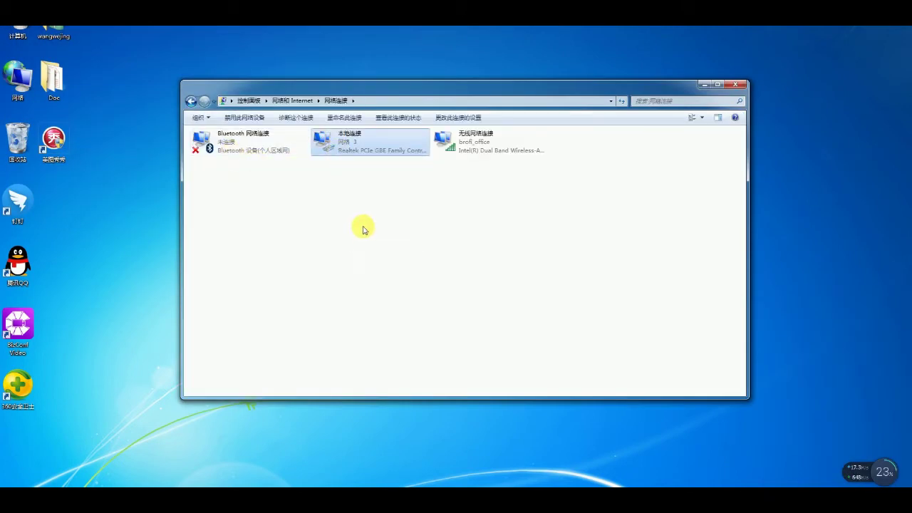
double_click(292, 218)
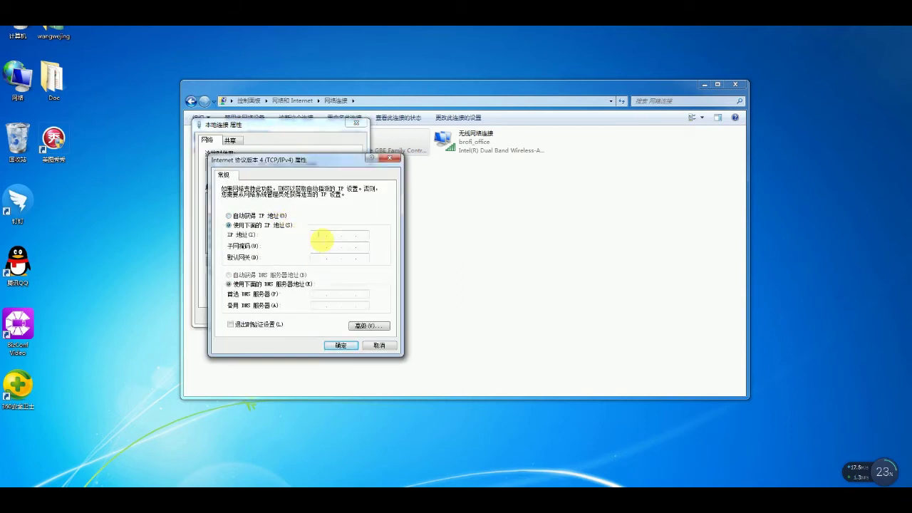
text(192 . 168 )
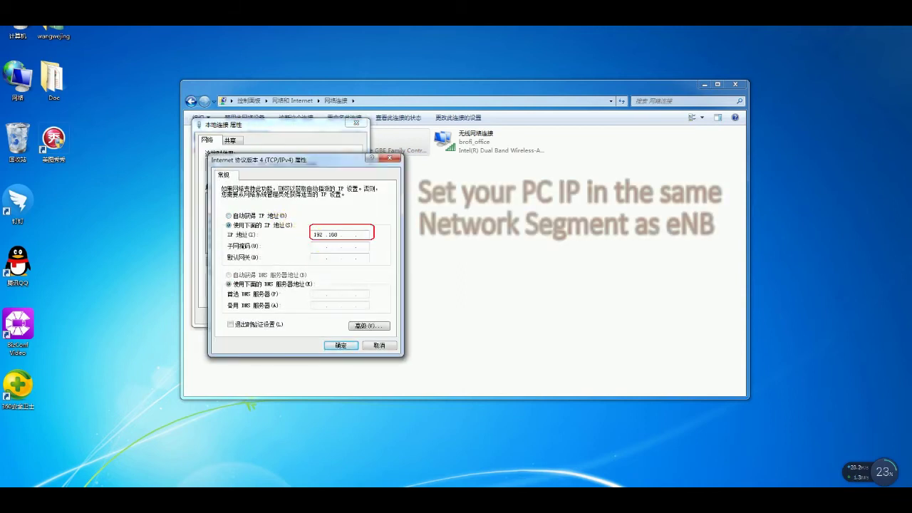
text(. 150)
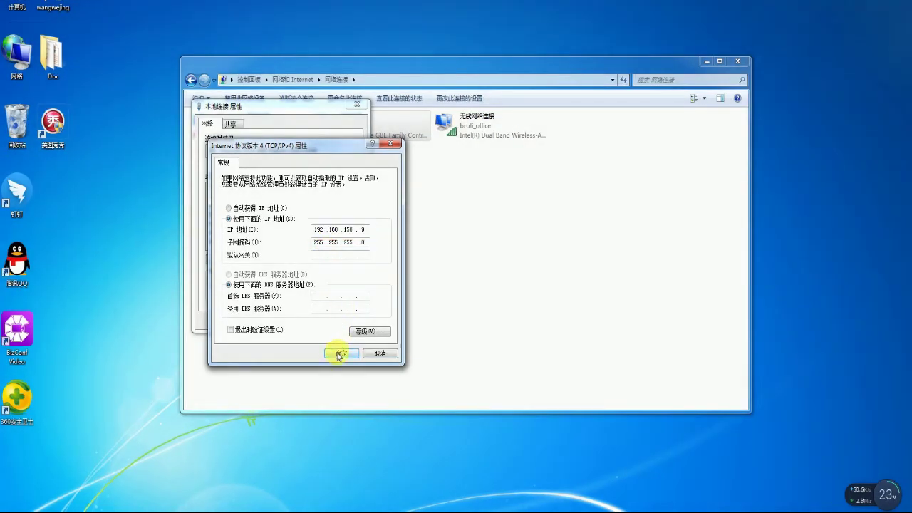
click(339, 354)
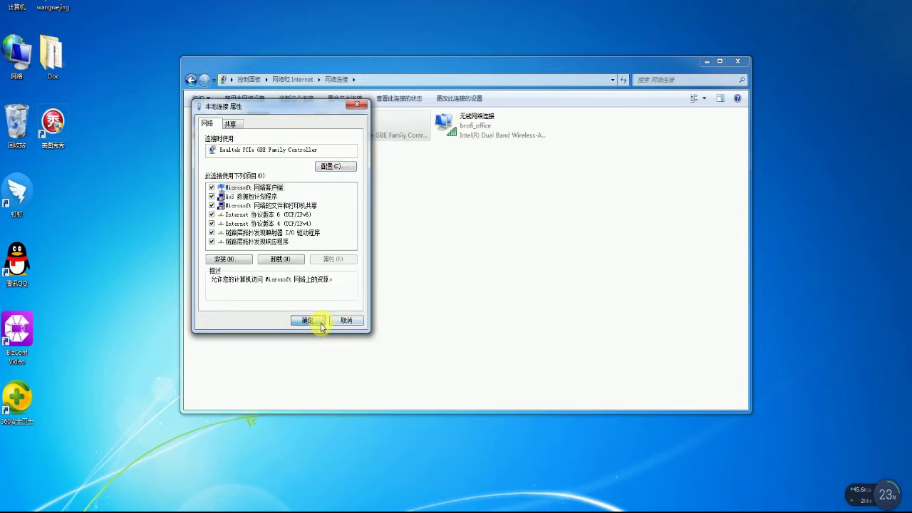
- Re-ping 192.168.150.1 continuously, get six replies with zero loss, then stop the ping
click(318, 322)
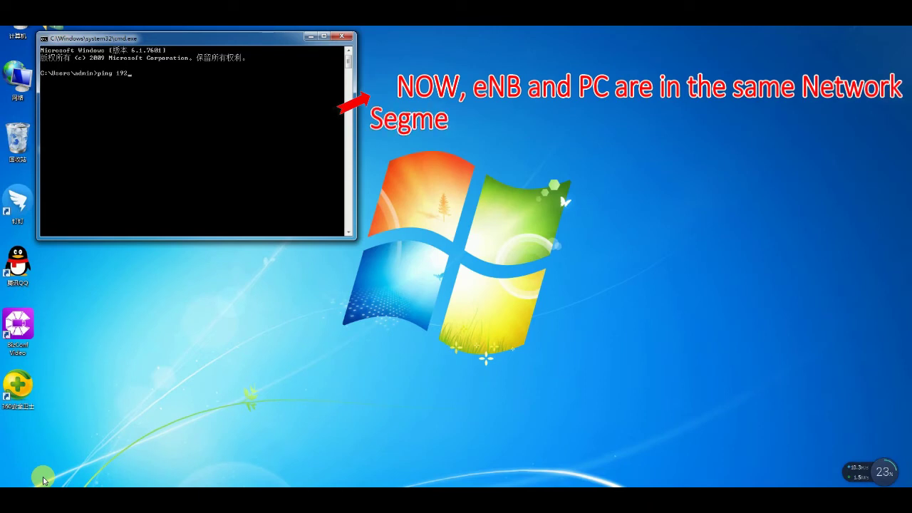
text(.168.150)
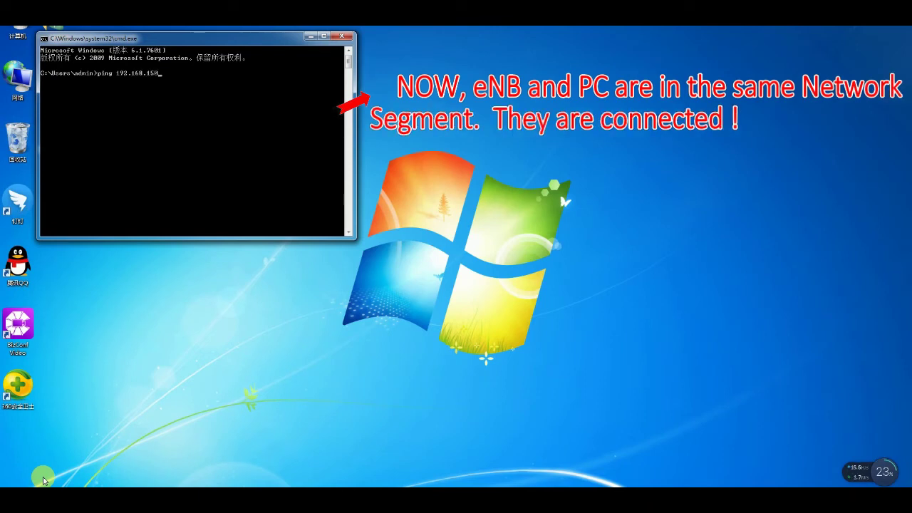
text(t)
key(Return)
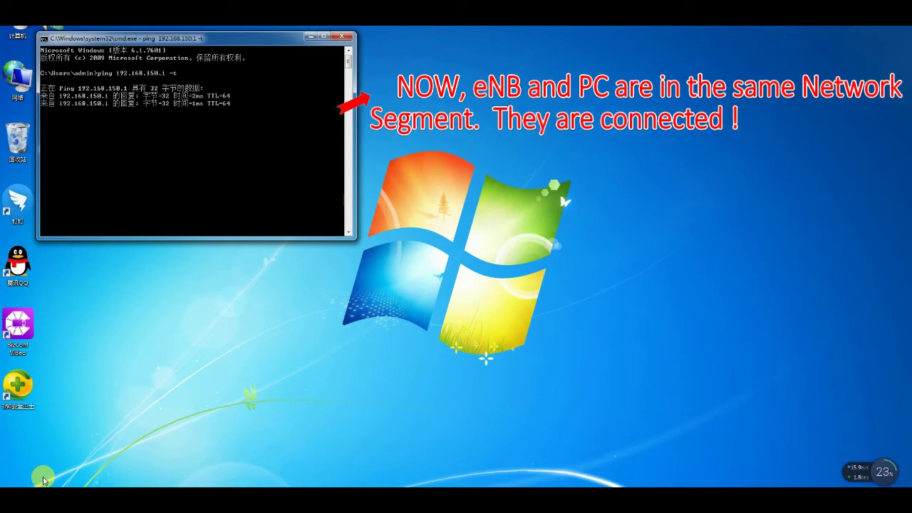
key(ctrl+c)
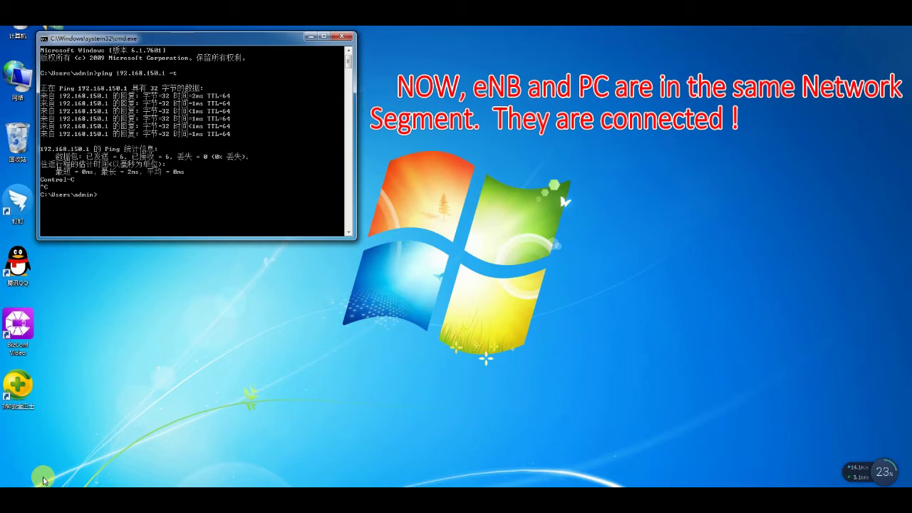
- Load the eNodeB management page at 192.168.150.1 in Chrome and log in as admin
click(316, 39)
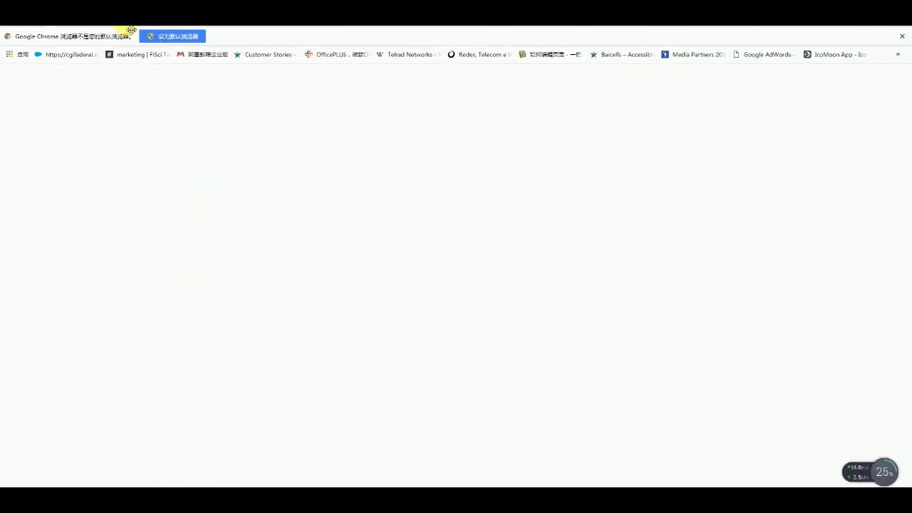
text(192.16)
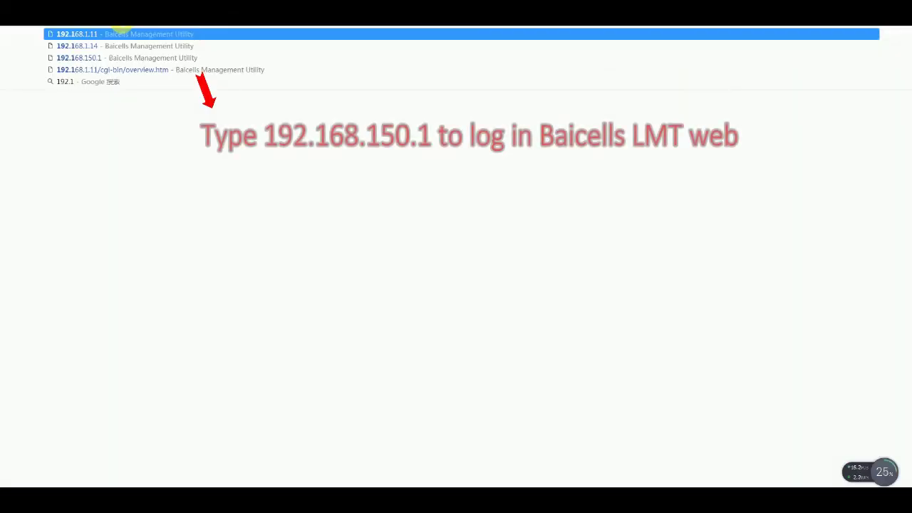
text(8.150.1)
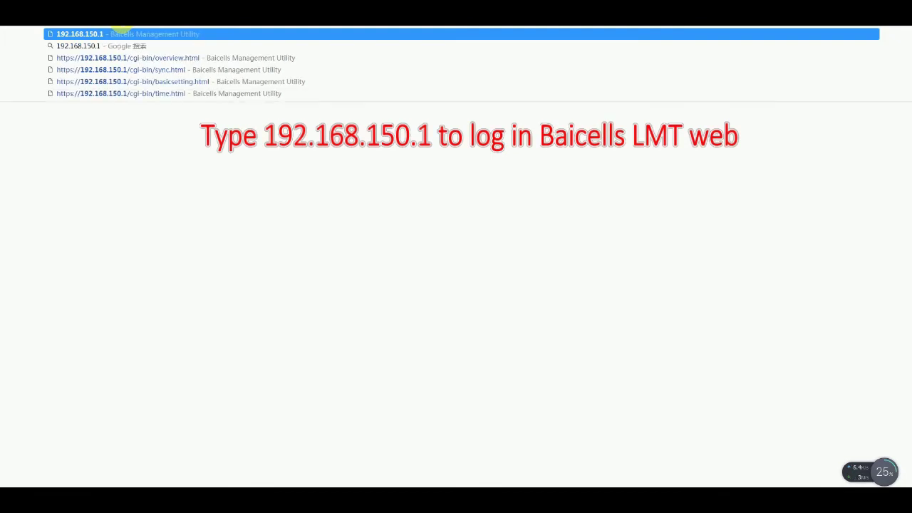
key(Return)
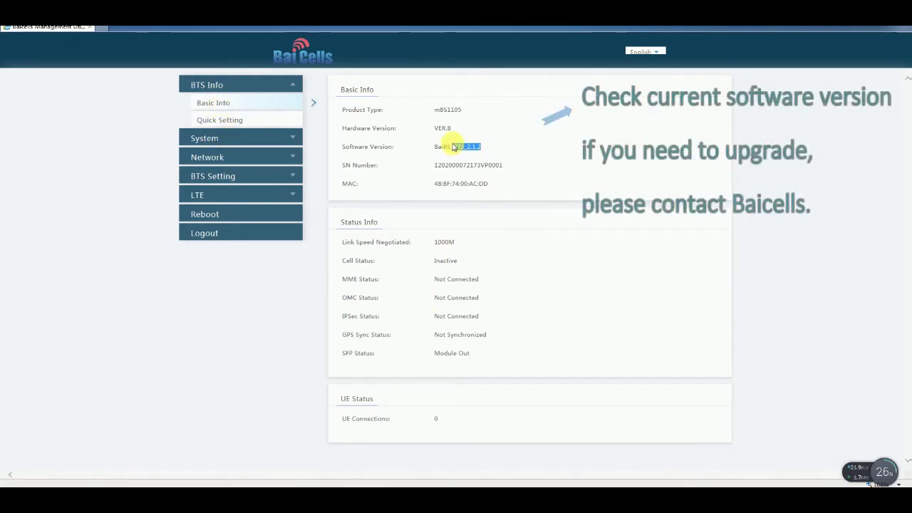
- Note software version BaiBS_RTS_2.1.2, then pick BaiBS_QAFB_1.3.1.IMG.txt on the System Upgrade page
drag(453, 147, 349, 150)
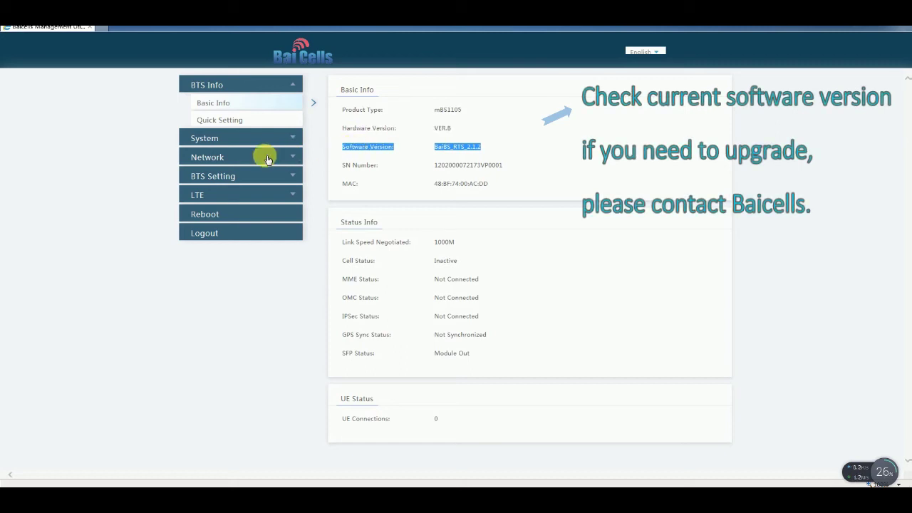
click(211, 139)
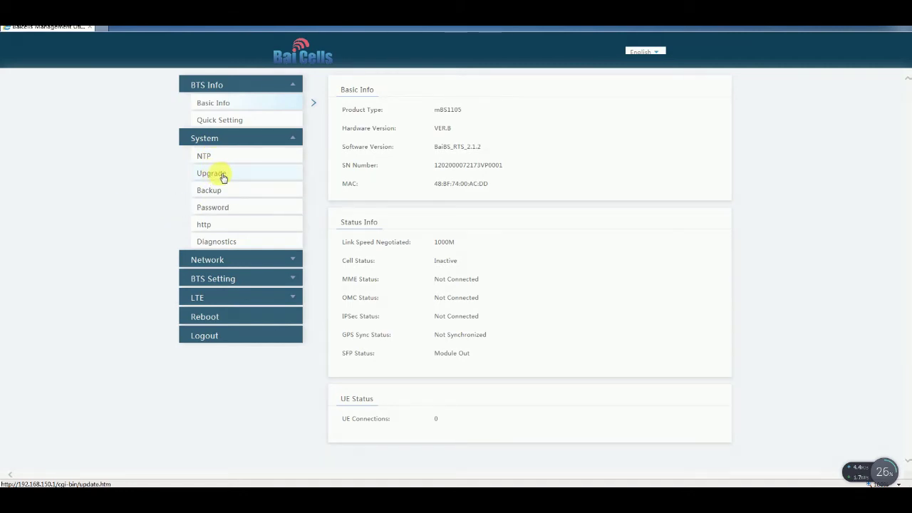
click(223, 175)
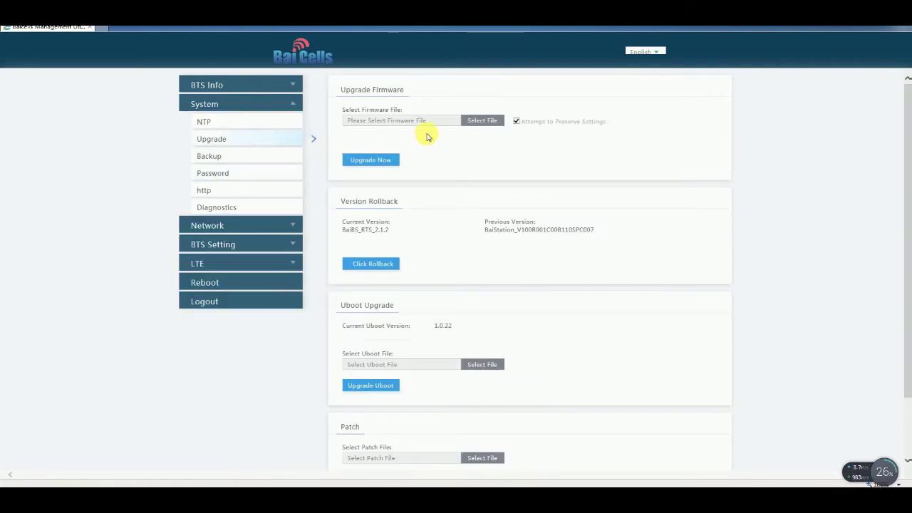
click(483, 120)
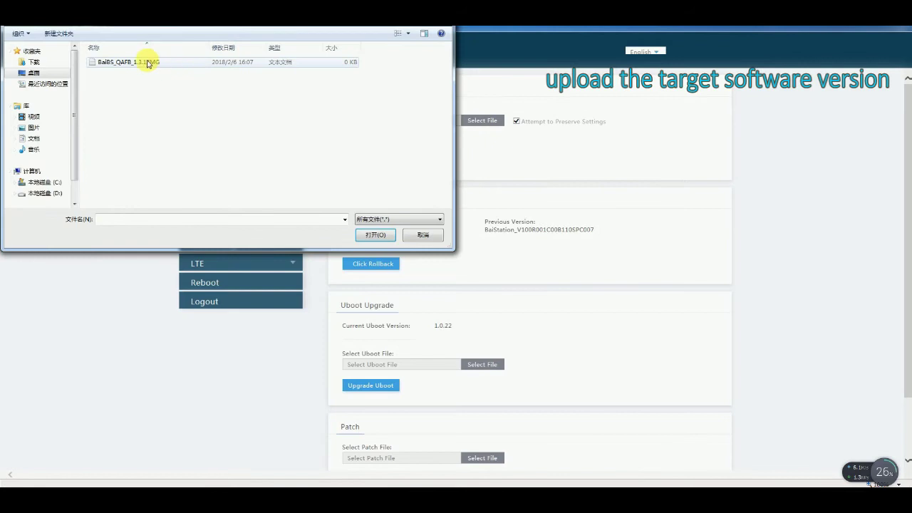
double_click(149, 63)
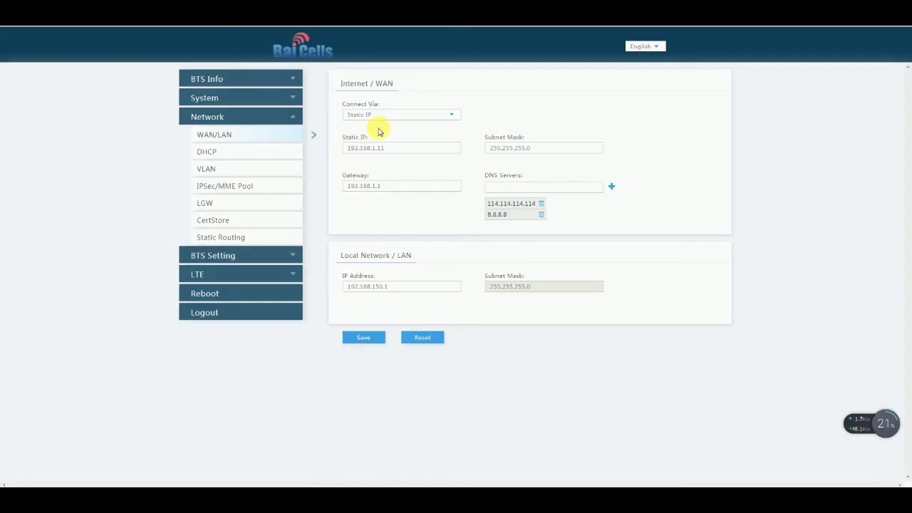
- Keep Static IP, change the WAN address to 192.168.1.14, save, confirm, and log back in
click(451, 112)
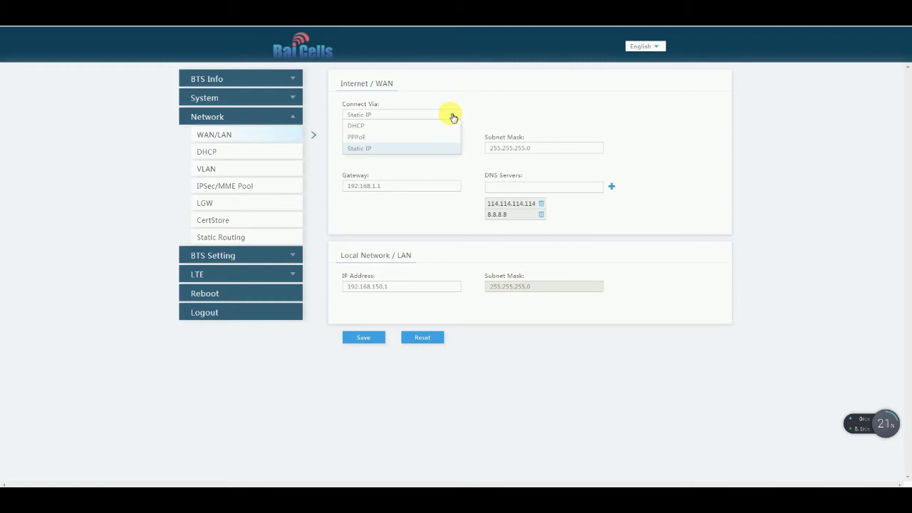
click(404, 148)
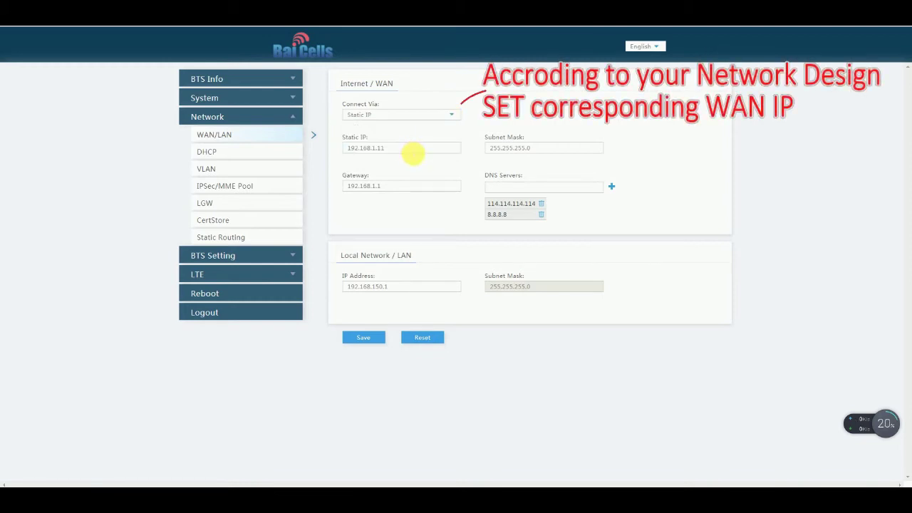
key(BackSpace)
text(4)
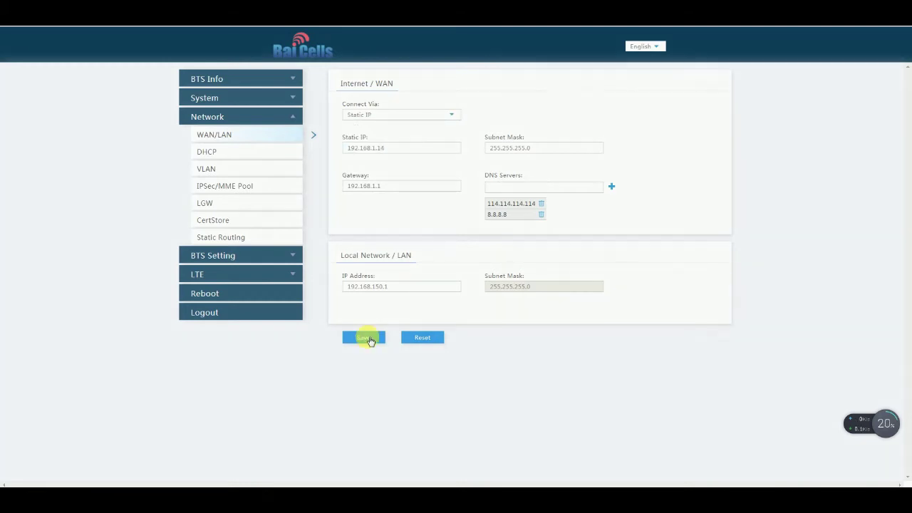
click(368, 339)
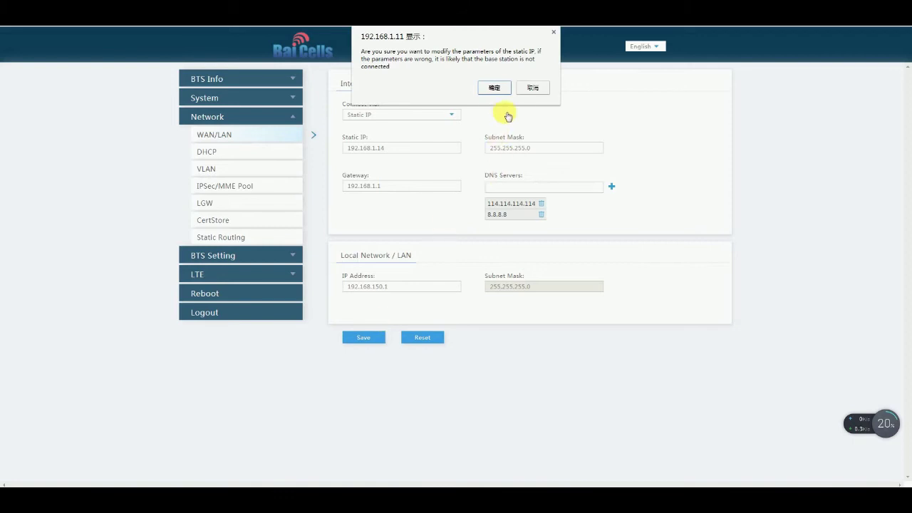
click(493, 91)
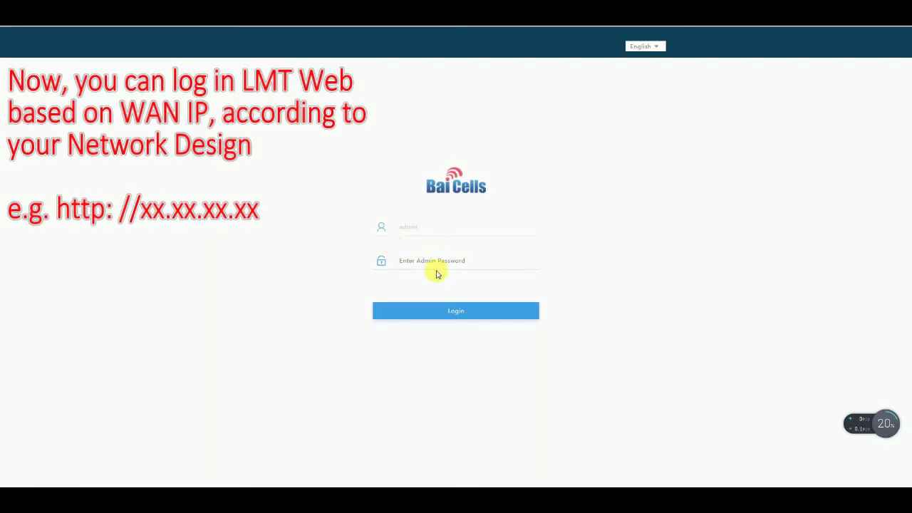
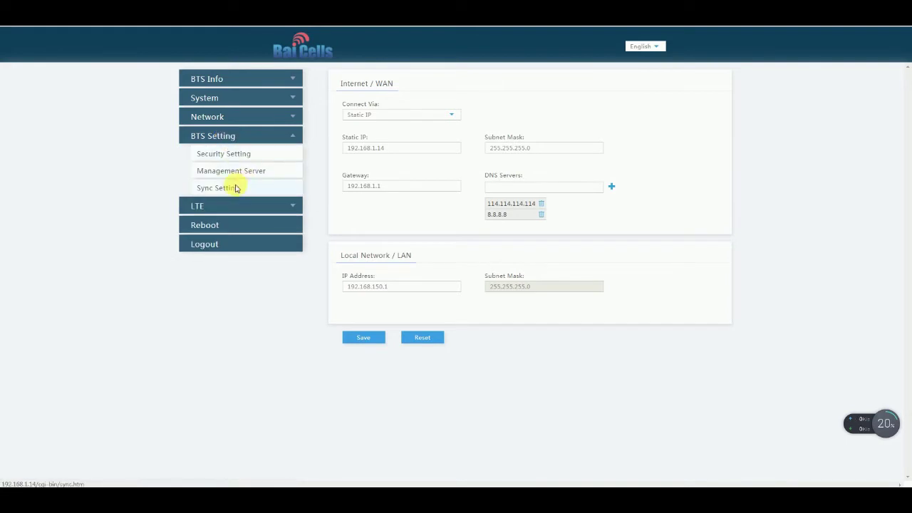
- Set Forced GPS Sync Disable, GPS Sync Switch Enable, GPS-only satellites, and save
click(236, 188)
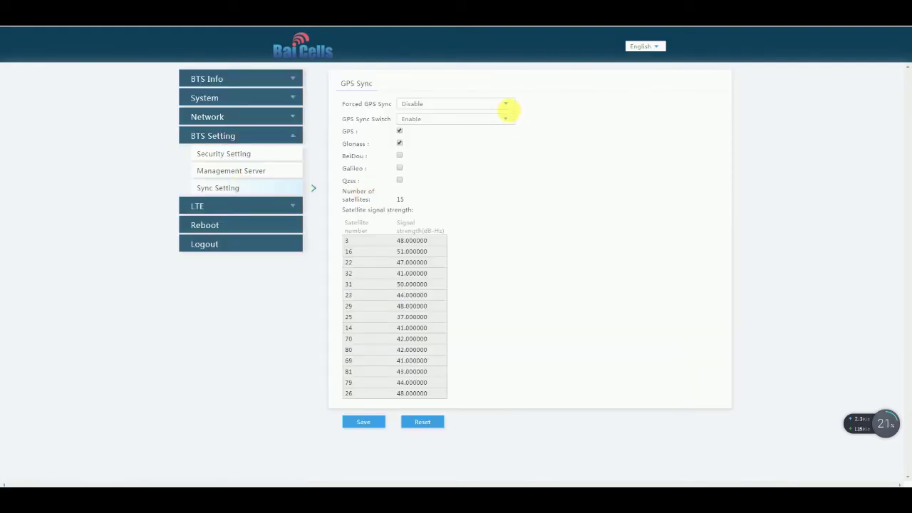
click(508, 105)
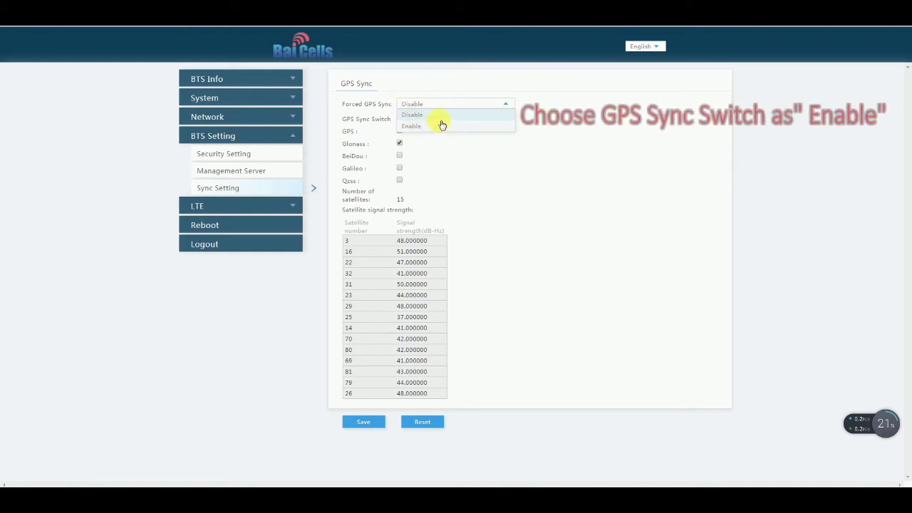
click(441, 117)
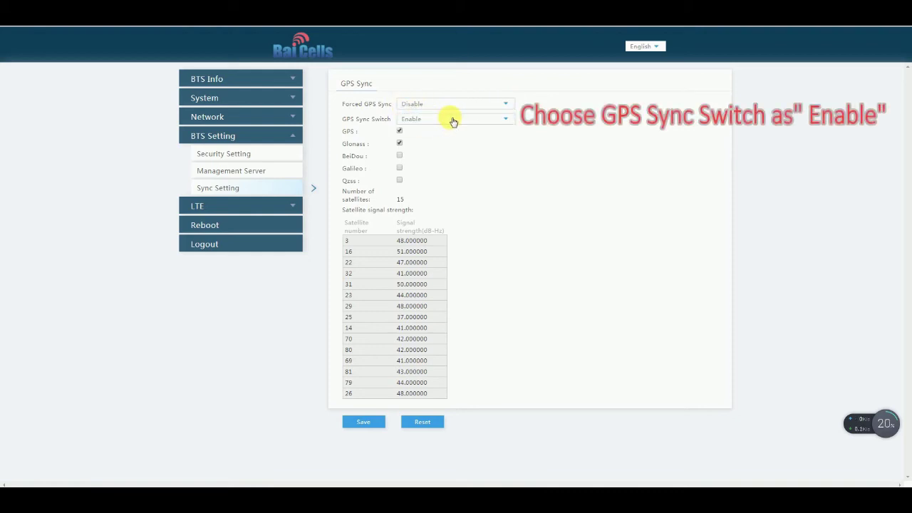
click(508, 122)
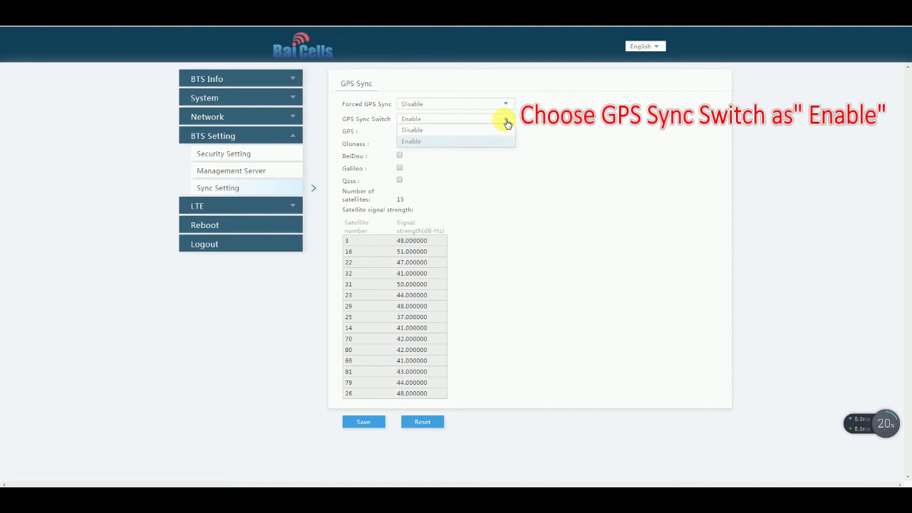
click(461, 142)
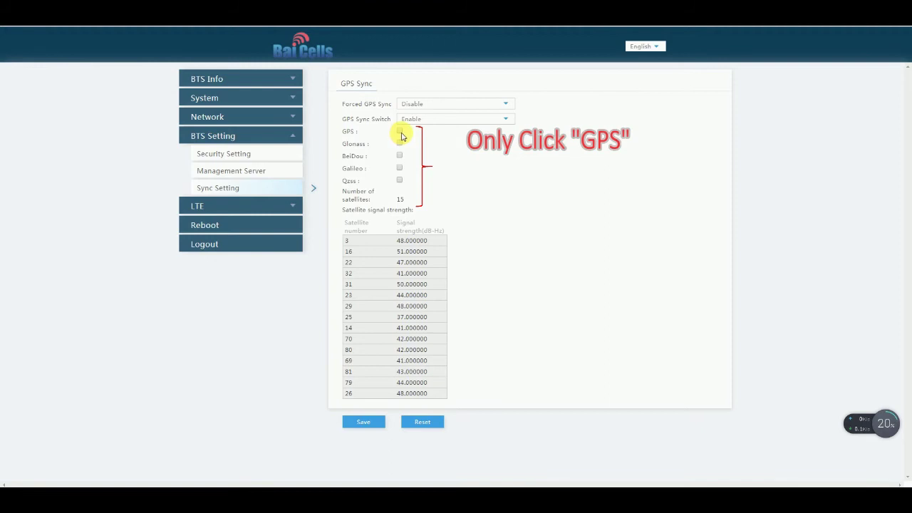
click(399, 133)
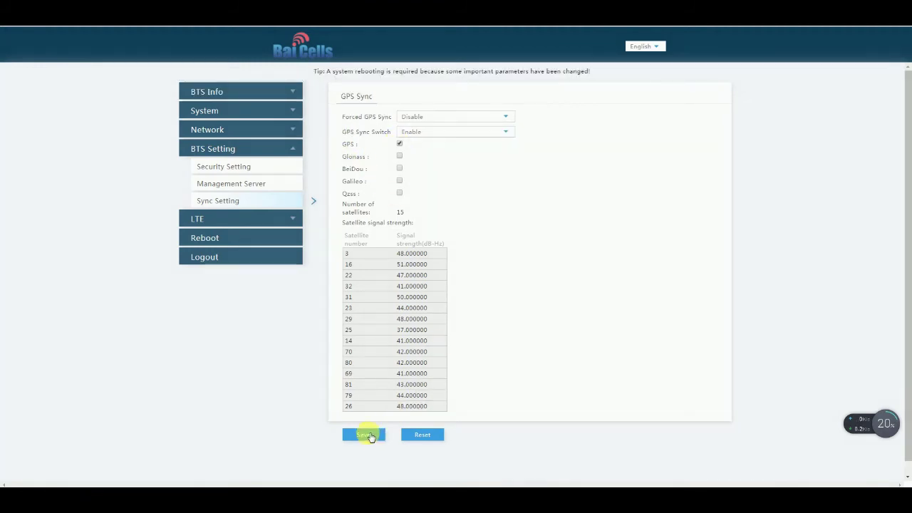
click(364, 435)
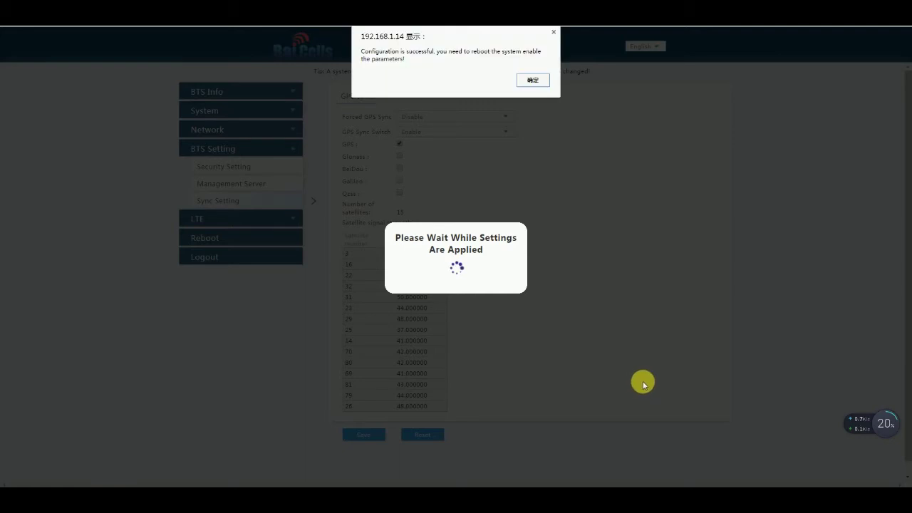
click(533, 81)
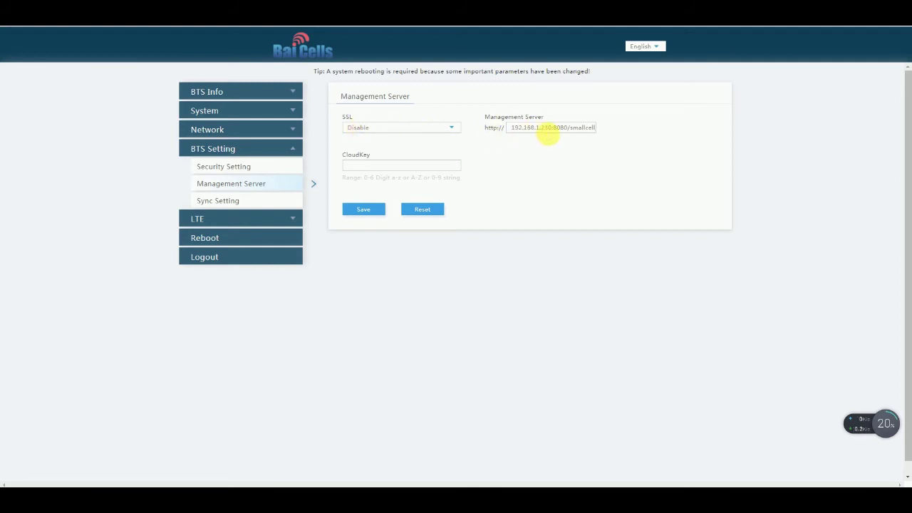
- Select and inspect the management server URL ending in /smallcell/AcsService
drag(540, 128, 621, 139)
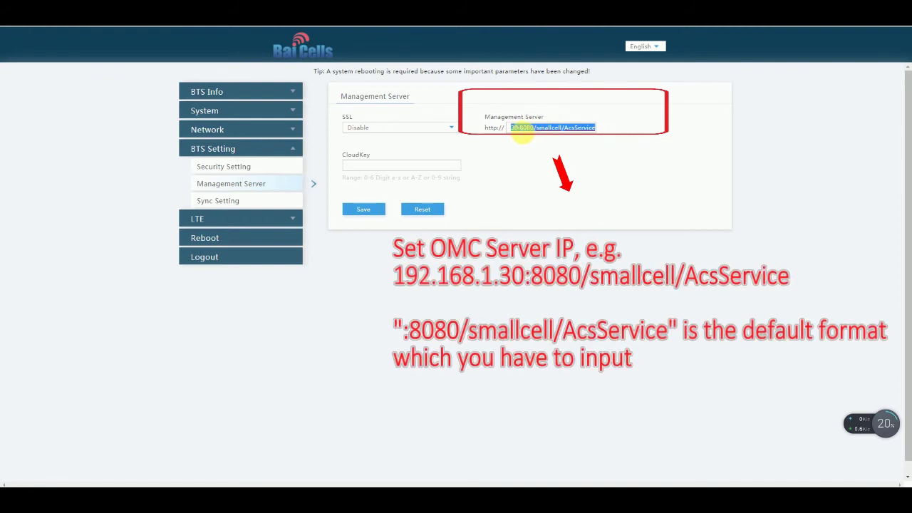
click(523, 134)
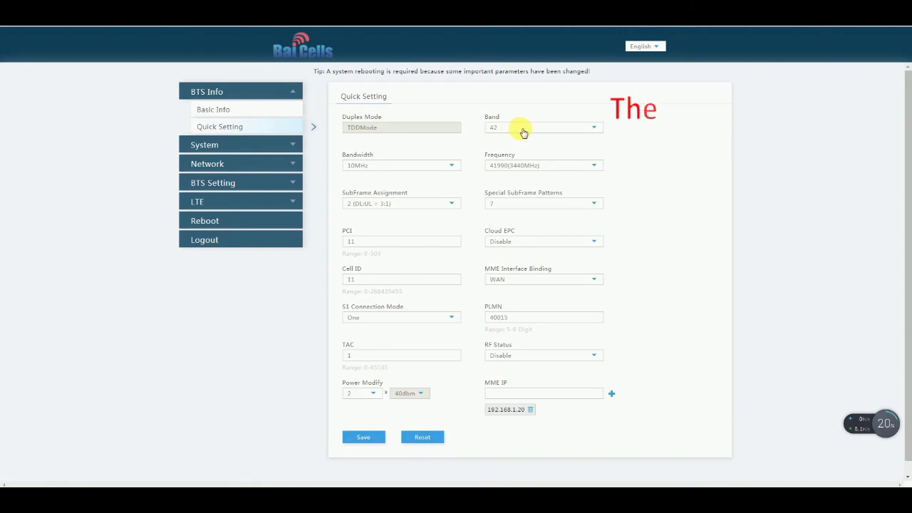
- Set Band 42, 20MHz bandwidth, frequency 42190 (3460MHz), subframe assignment 1 (2:2), special pattern 5
click(594, 130)
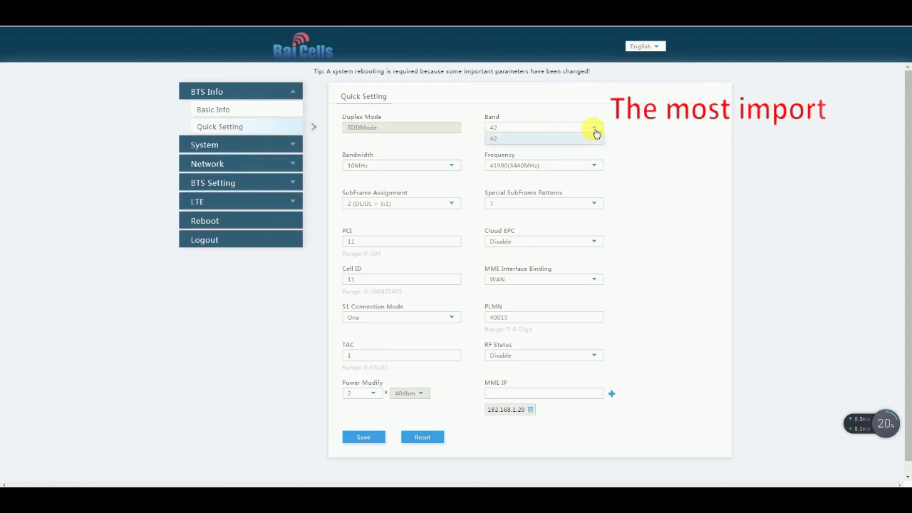
click(595, 133)
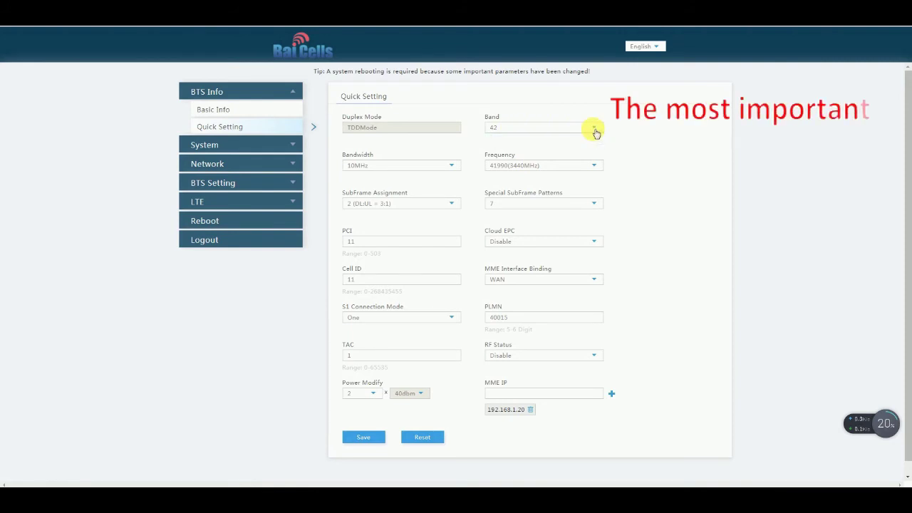
click(452, 166)
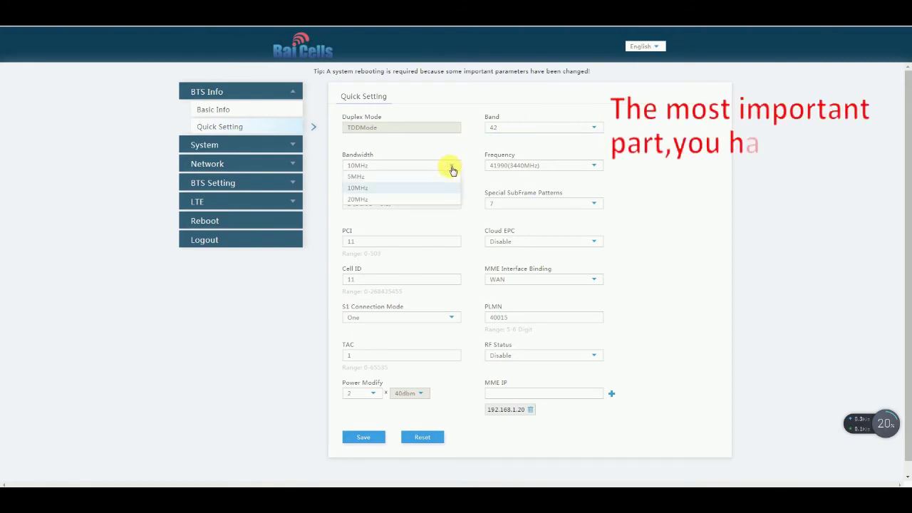
click(386, 201)
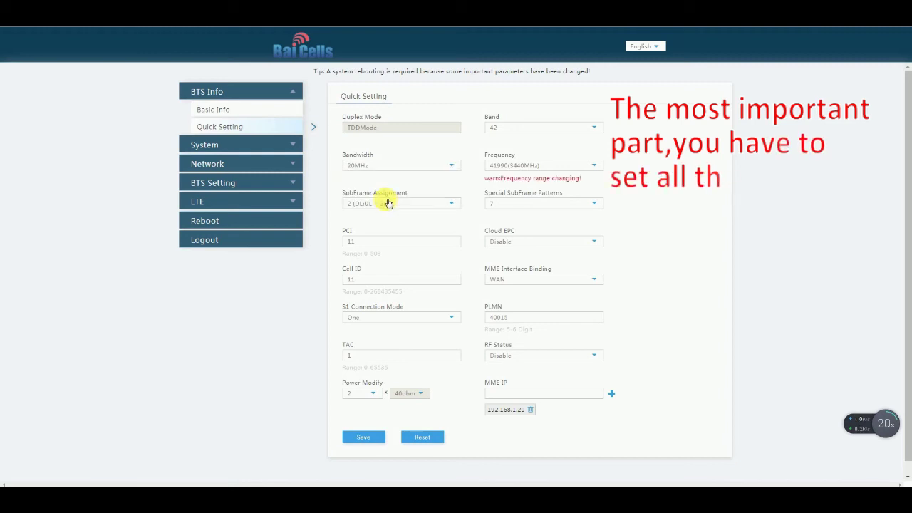
click(593, 168)
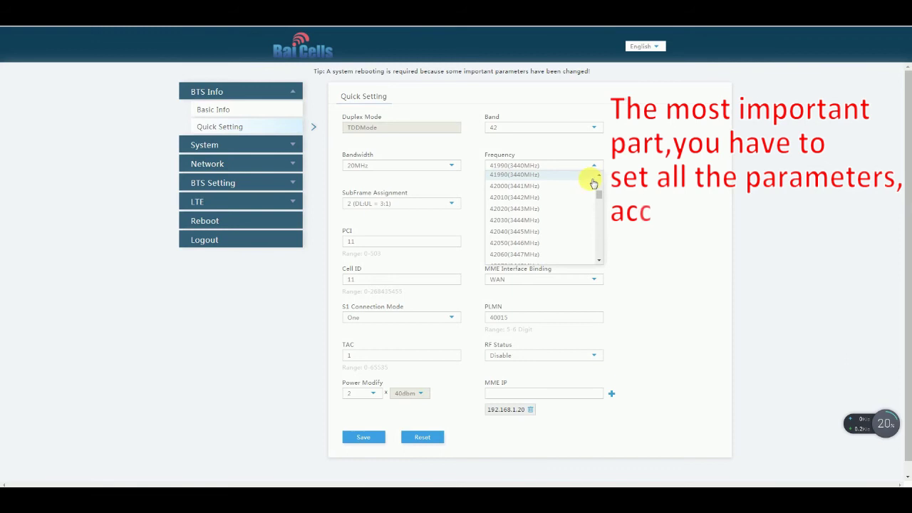
scroll(596, 260, down, 4)
click(595, 258)
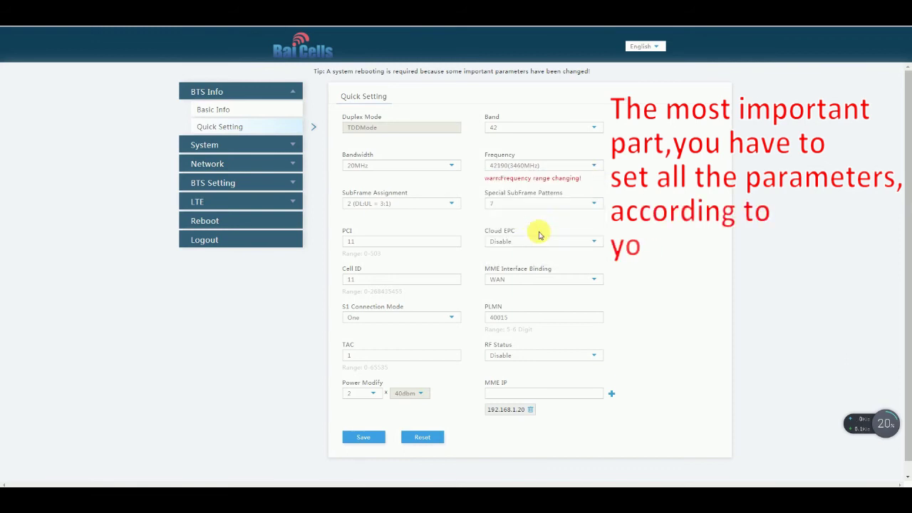
click(412, 206)
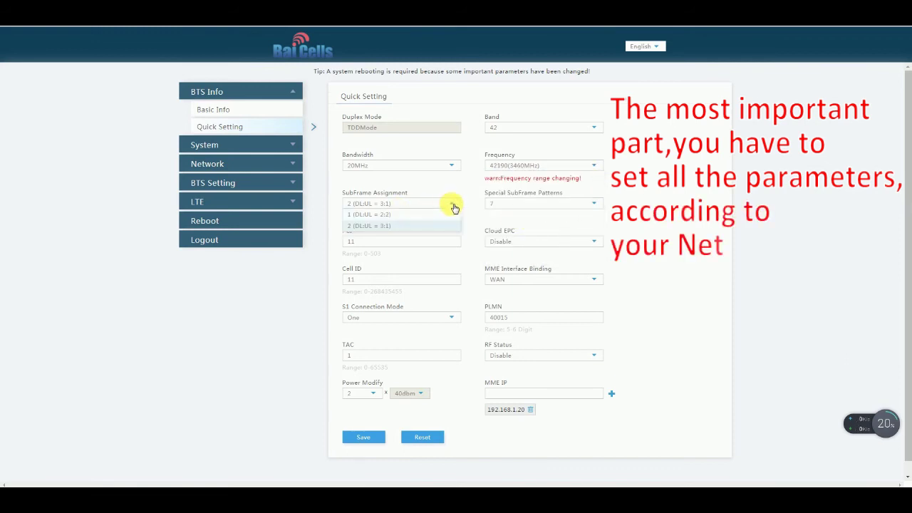
click(593, 205)
click(549, 219)
- Set PCI and Cell ID to 14, edit the PLMN, and enable RF Status
double_click(368, 242)
text(14)
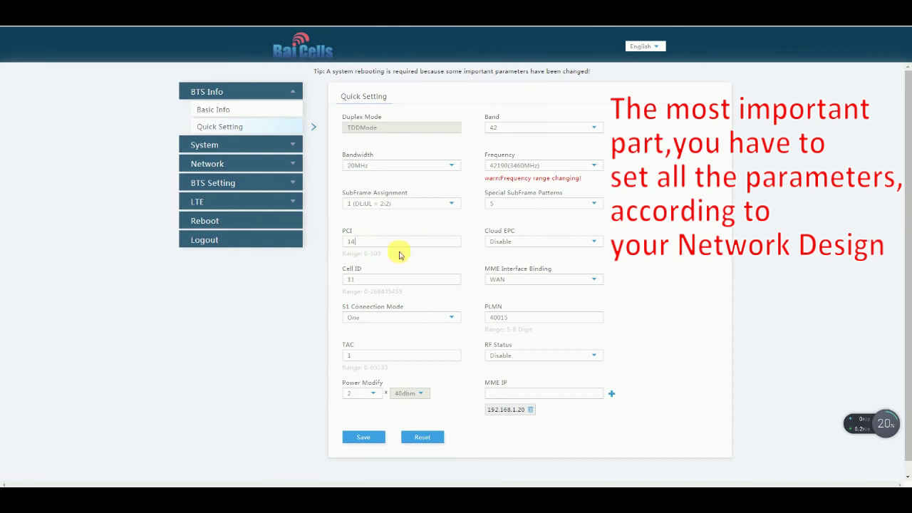
double_click(349, 279)
text(14)
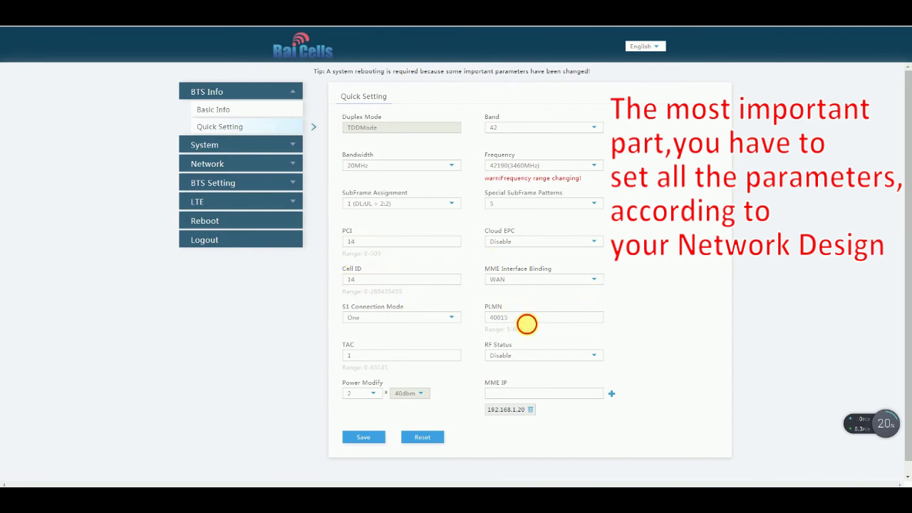
drag(527, 322, 497, 318)
text(41056)
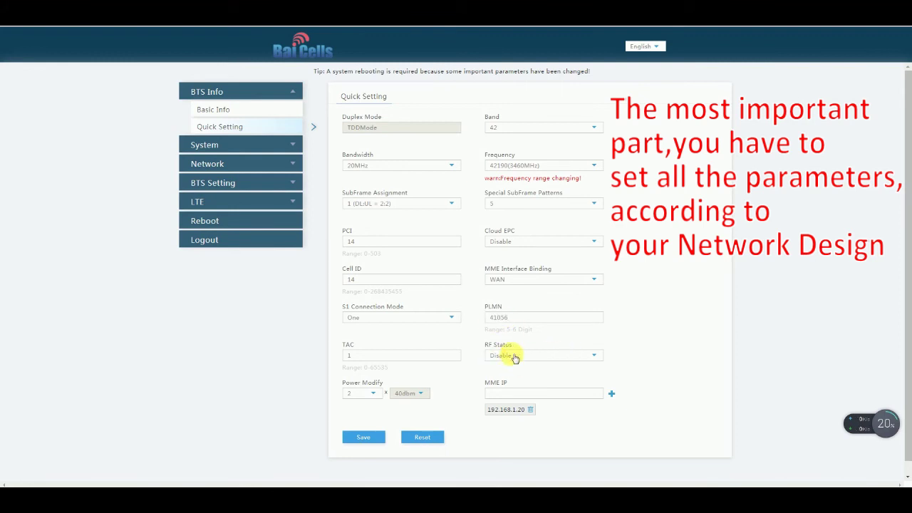
click(593, 356)
click(539, 367)
drag(356, 355, 340, 354)
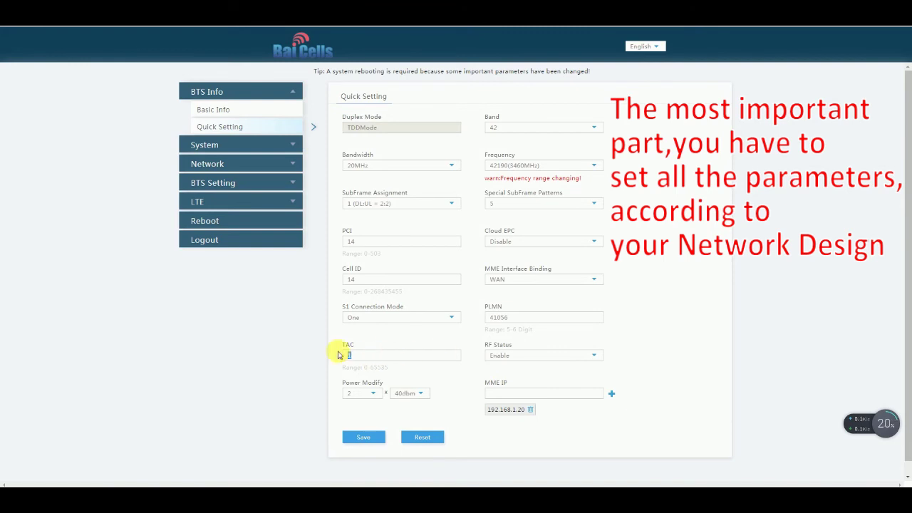
- Replace MME IP 192.168.1.20 with 192.168.1.35 and save the quick settings
click(568, 394)
text(192.168.1.)
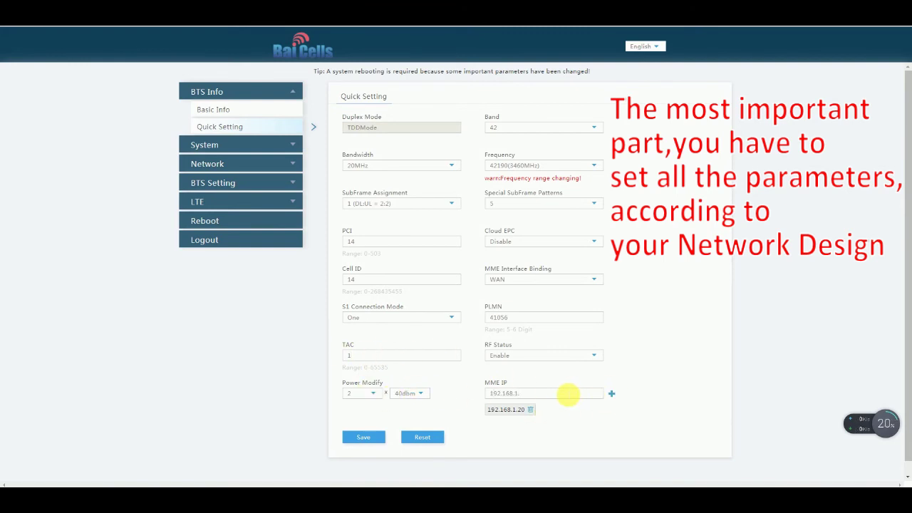
text(35)
click(612, 393)
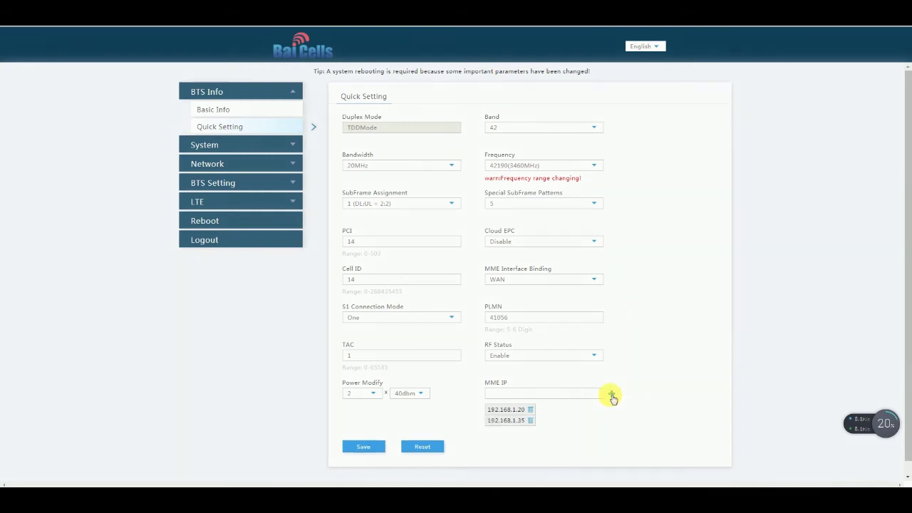
click(530, 409)
click(494, 72)
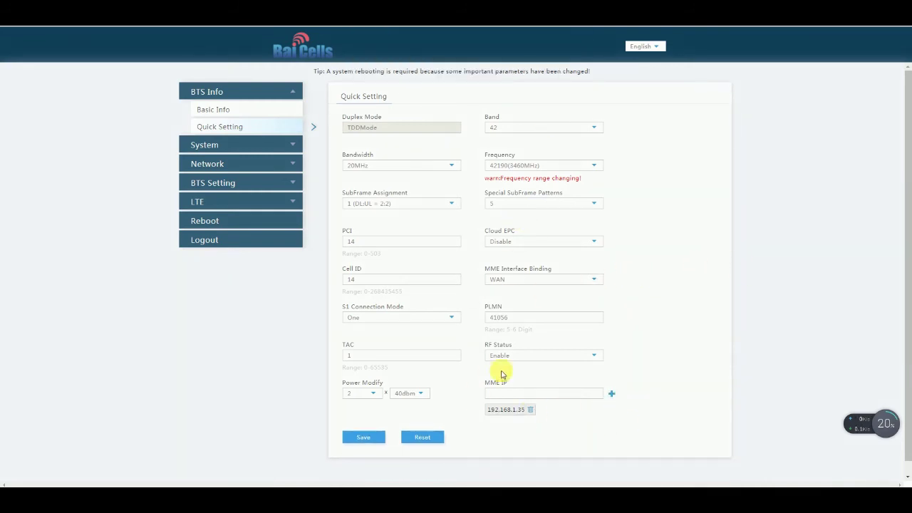
click(363, 436)
- Dismiss the reboot-required and success alerts, then reboot the base station immediately
click(534, 124)
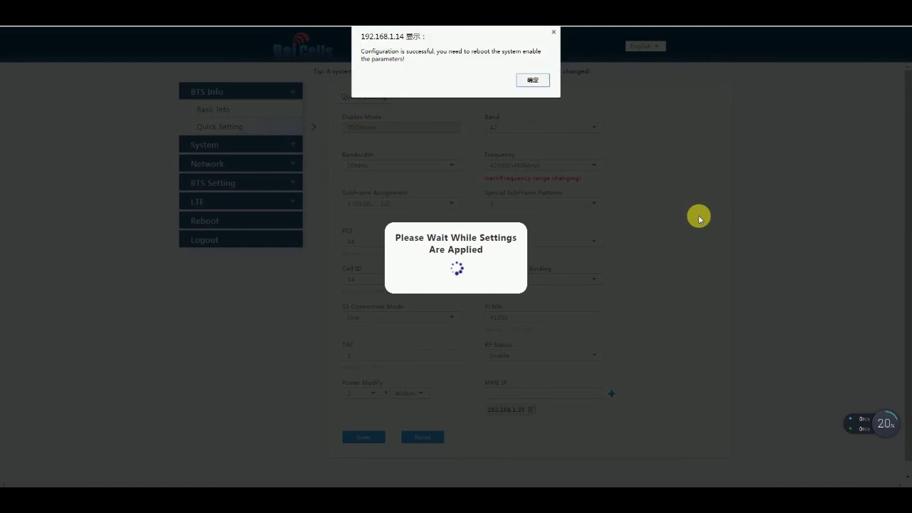
click(534, 80)
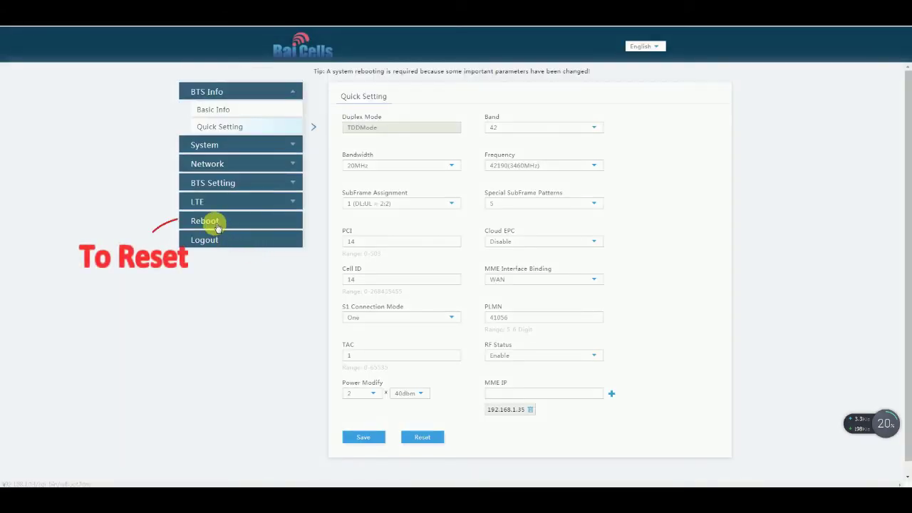
click(204, 220)
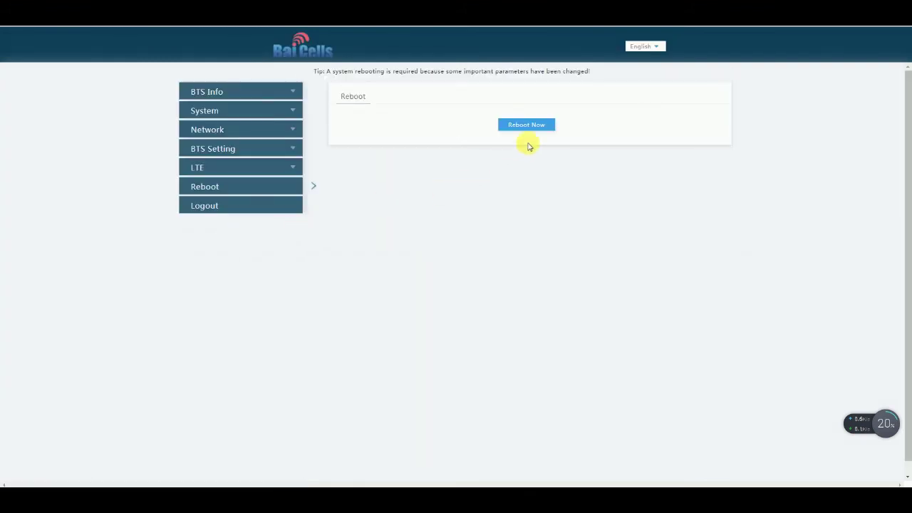
click(529, 125)
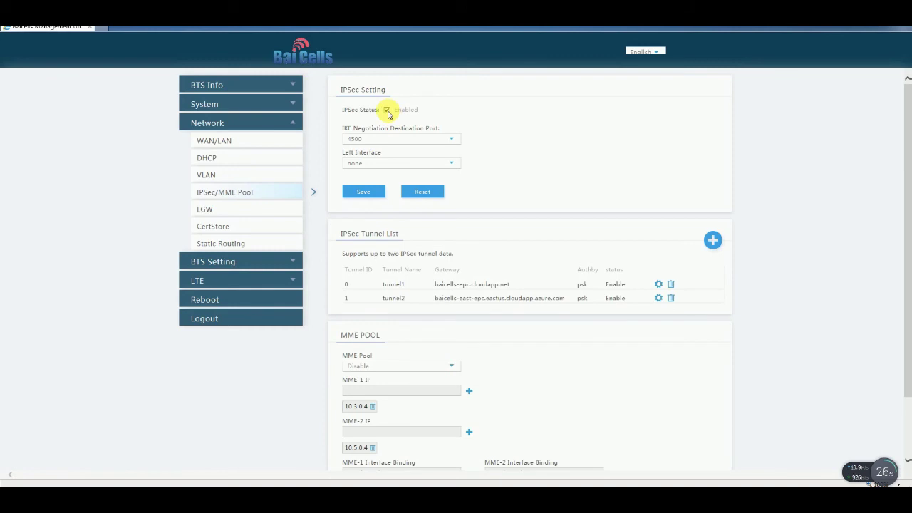
- Keep the IKE port at 4500 and save tunnel1 with right subnet 192.168.3.8, mask 255.255.255.0
click(401, 139)
click(392, 149)
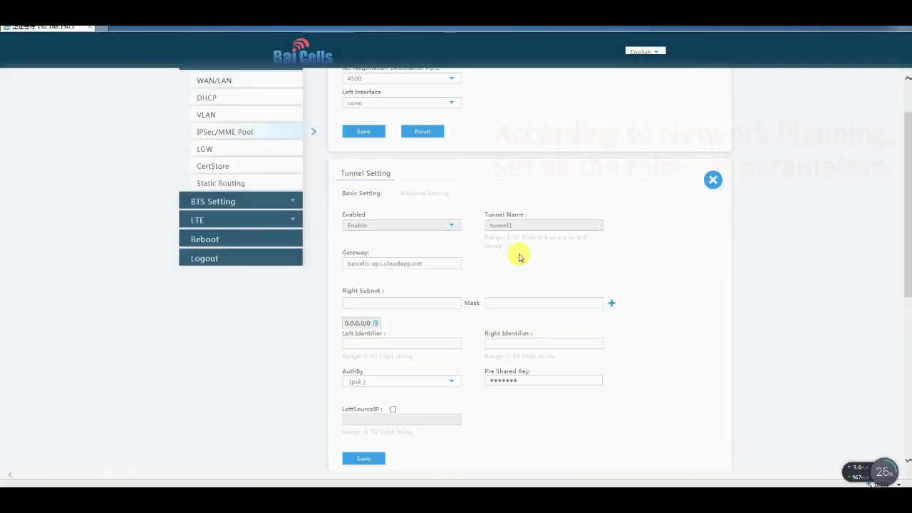
click(388, 302)
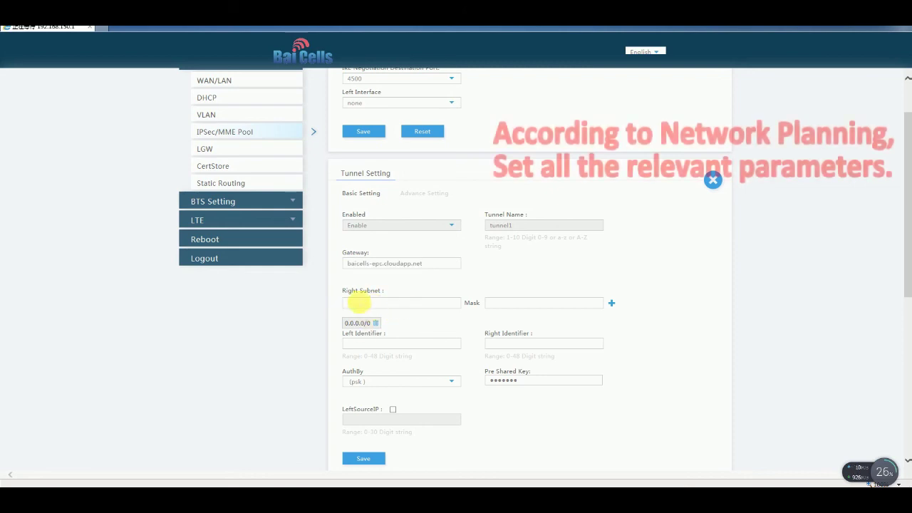
text(192.168.3.8)
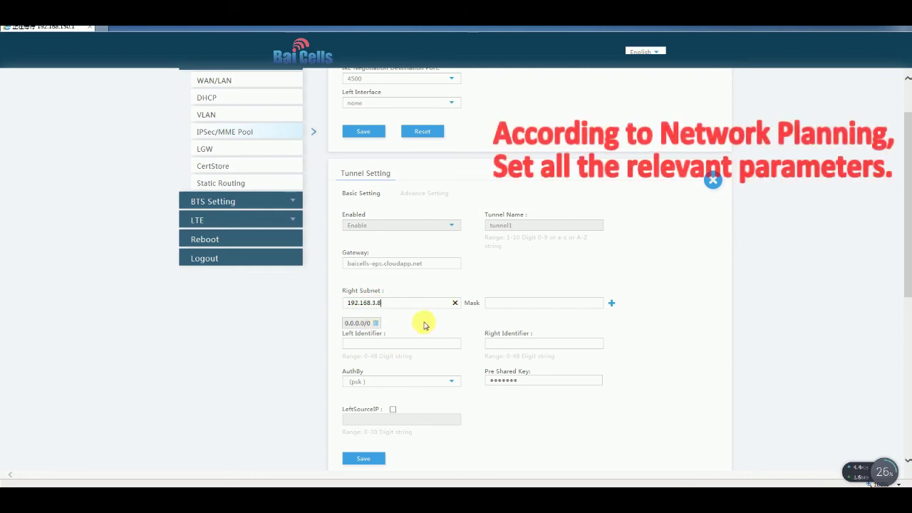
click(494, 303)
text(255.255.255.0)
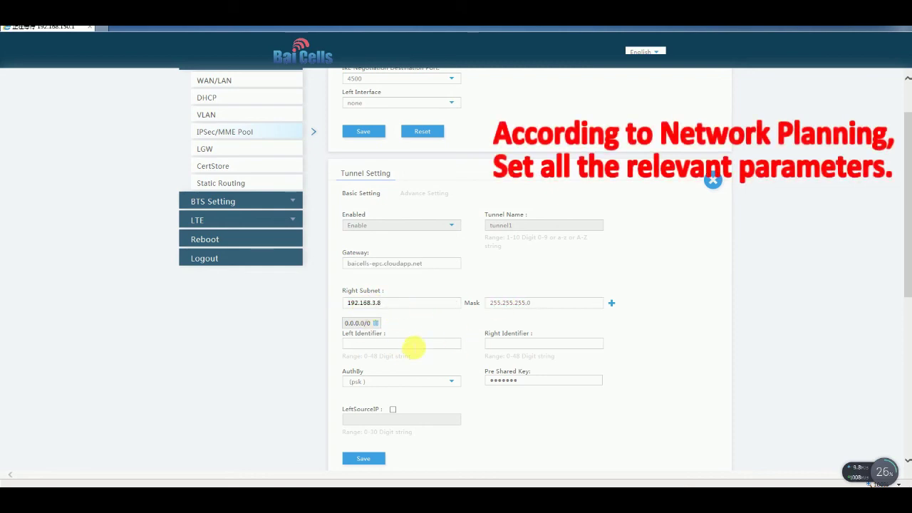
key(Tab)
click(370, 459)
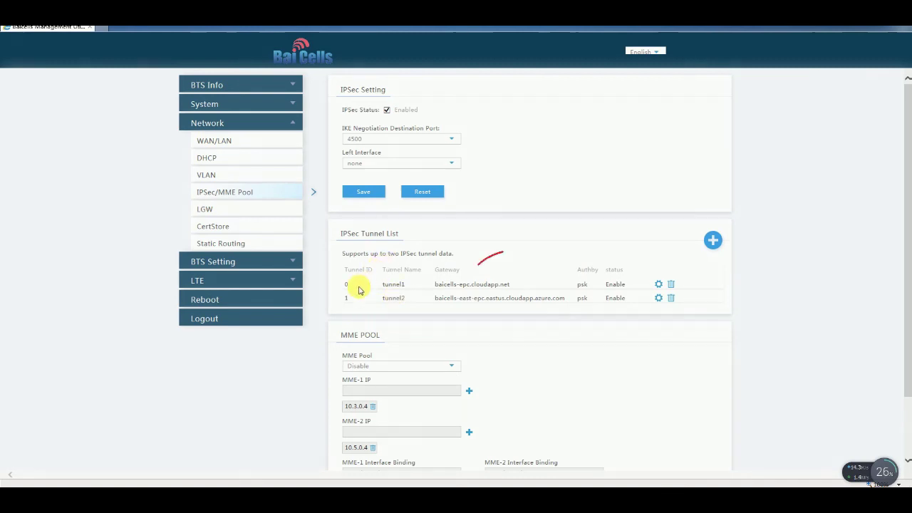
- Open tunnel2's settings and check its full gateway address
click(658, 299)
scroll(570, 278, down, 3)
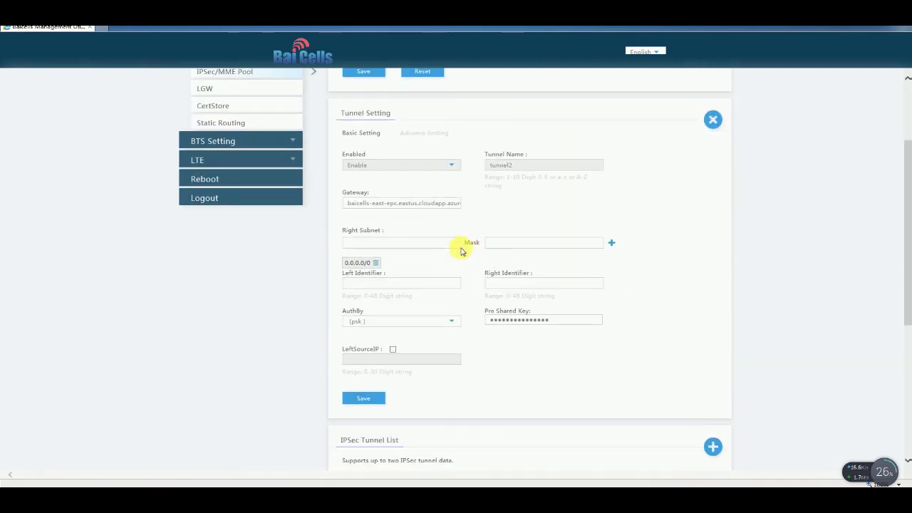
drag(351, 205, 494, 214)
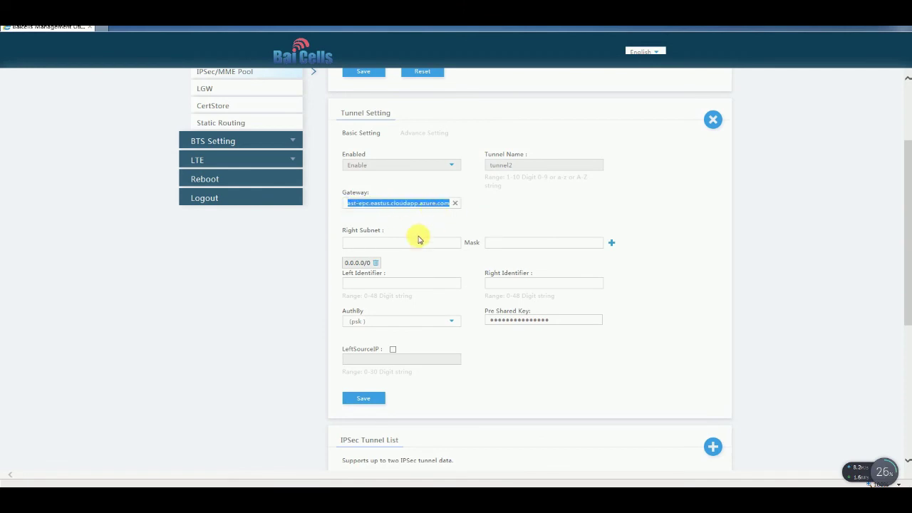
- Enter tunnel2's right subnet 192.168.4.7, then review its authentication method and pre-shared key
click(413, 243)
click(600, 241)
text(255.255.255.0)
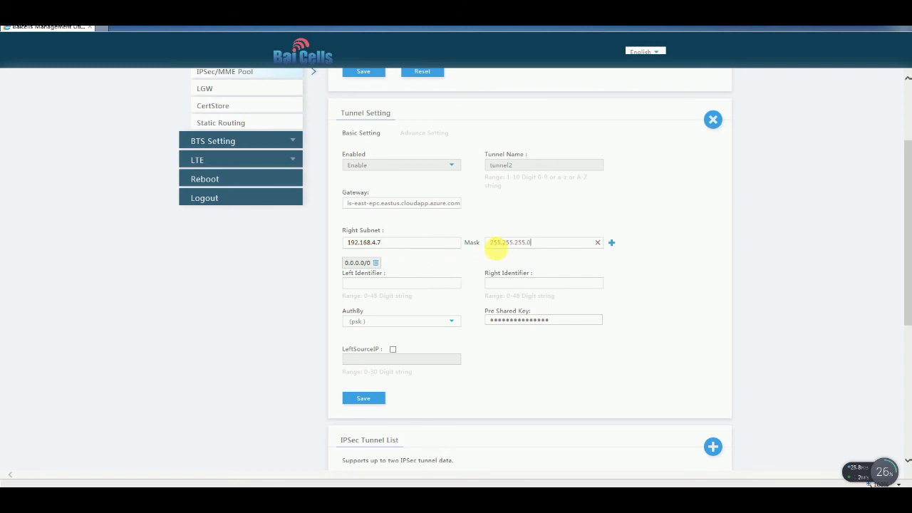
click(410, 321)
drag(549, 320, 446, 317)
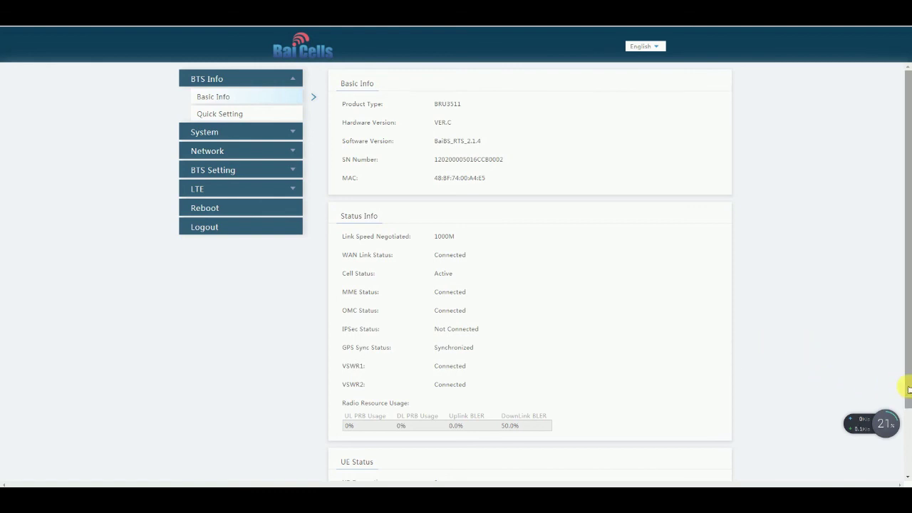
drag(907, 387, 906, 462)
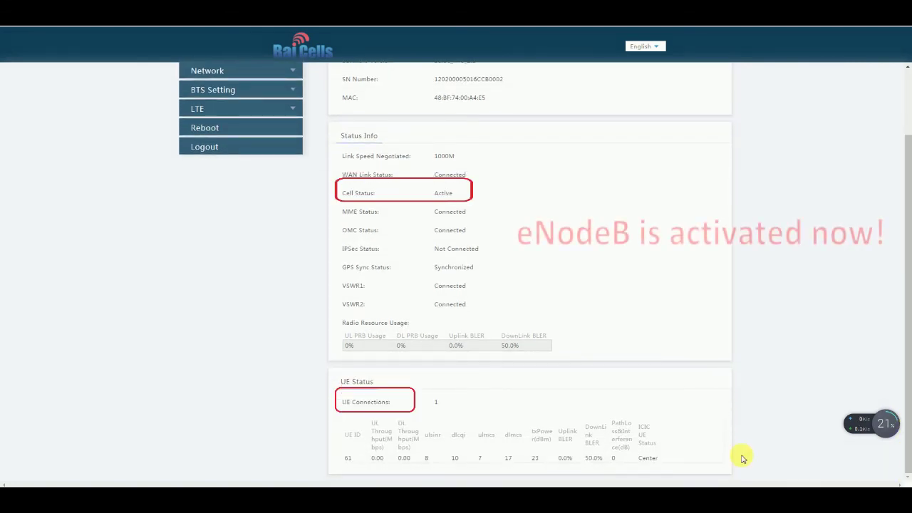